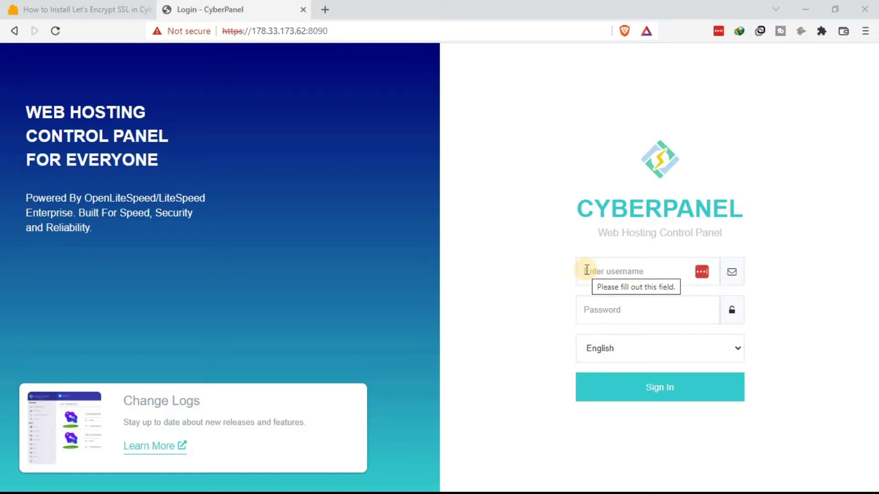
Step: Sign in to CyberPanel with the administrator username and password
click(587, 271)
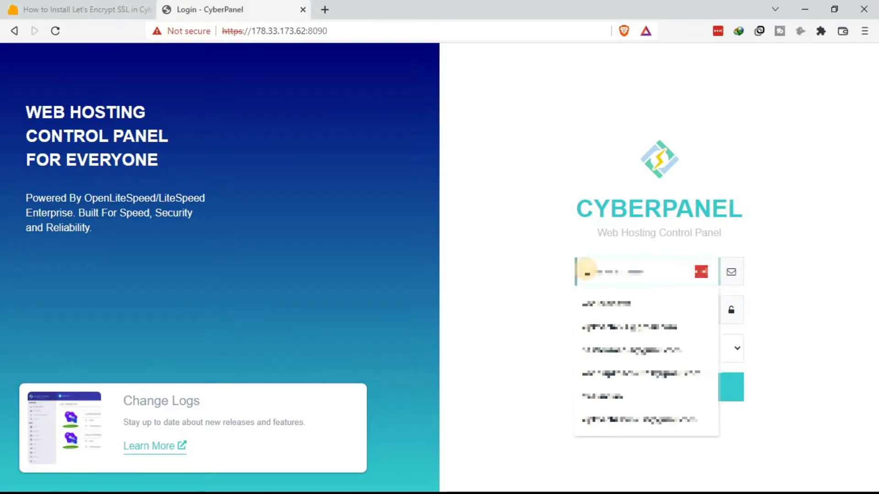
text(admin)
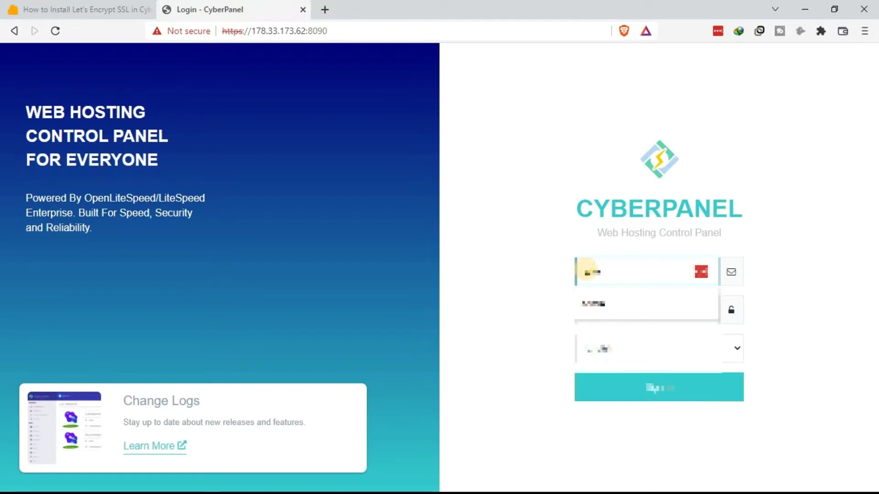
key(Tab)
text(p)
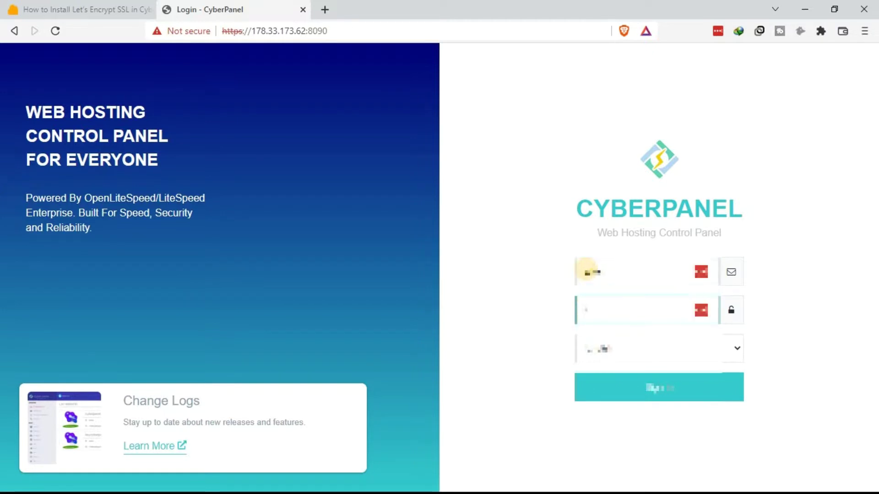
text(as)
click(690, 398)
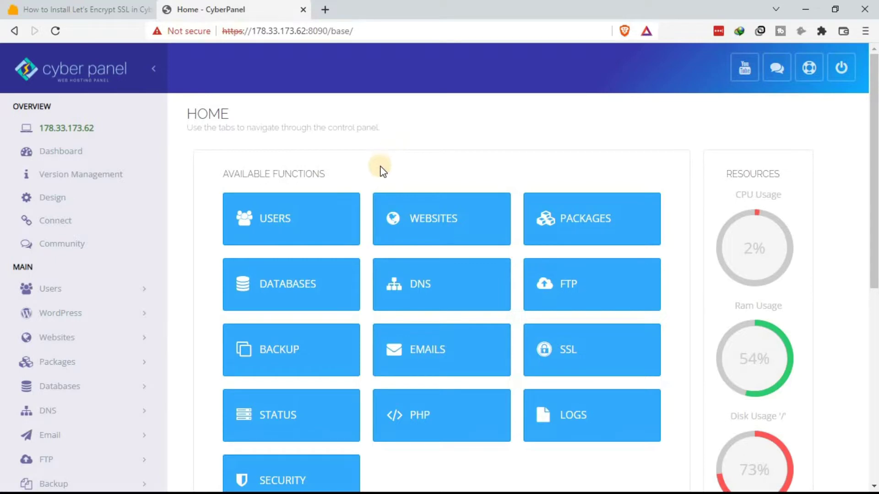
Step: Open the Websites section and list all sites hosted on the server
click(427, 224)
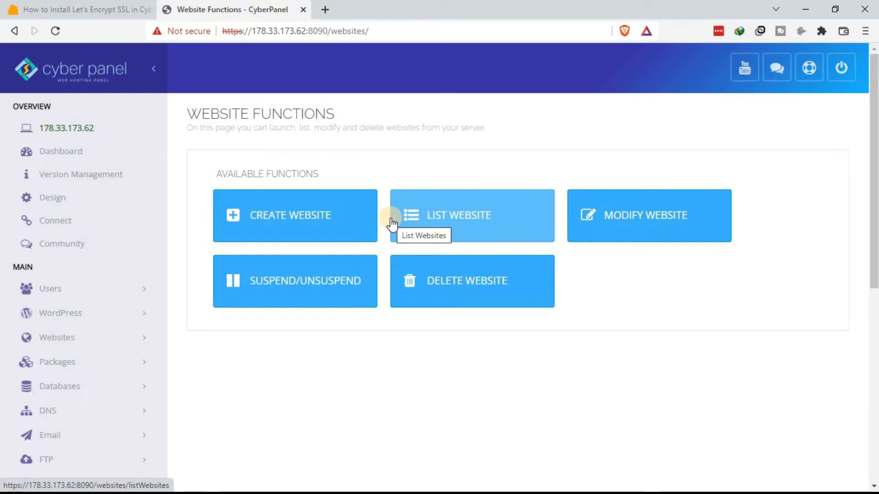
click(469, 221)
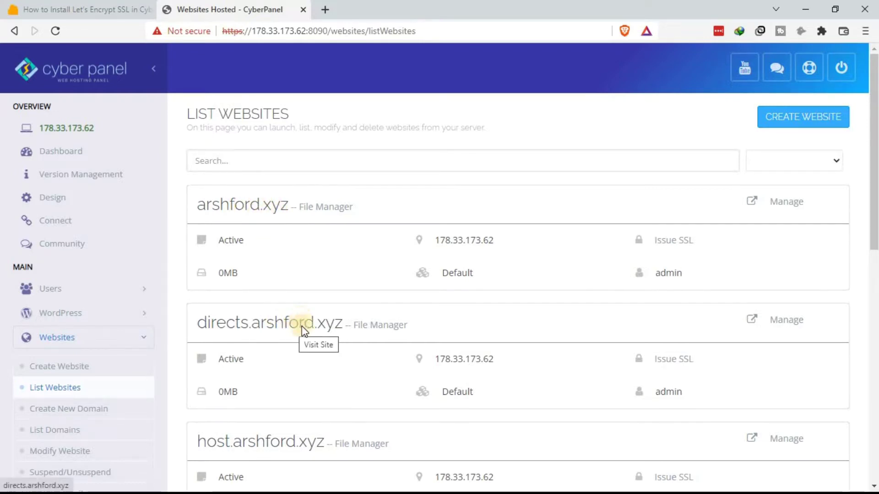
Step: Issue an SSL certificate for arshford.xyz and open its File Manager
scroll(300, 332, down, 3)
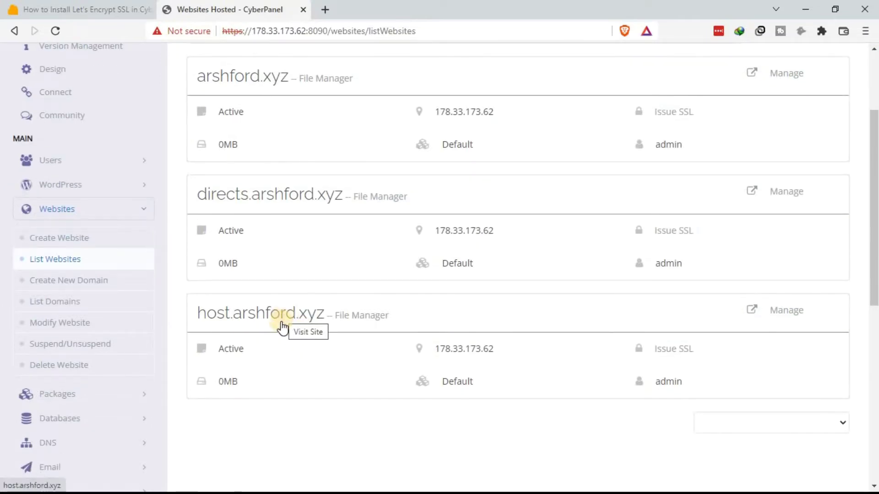
scroll(344, 245, up, 3)
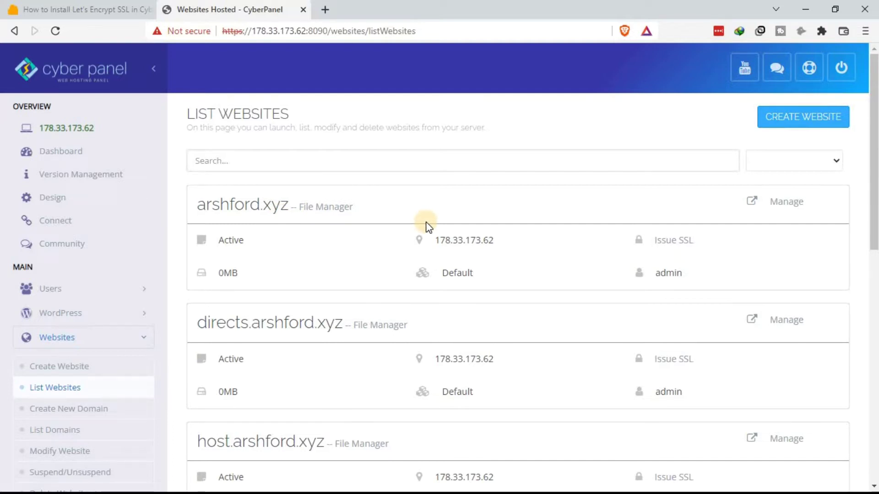
click(662, 248)
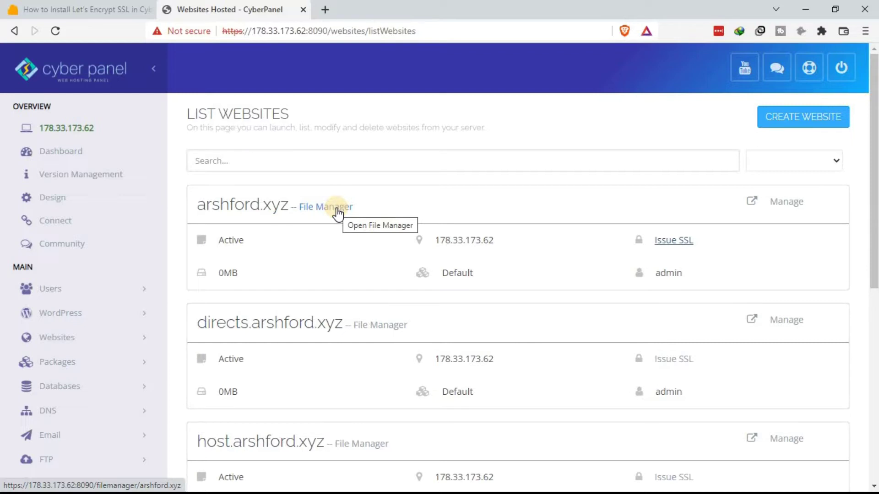
click(337, 209)
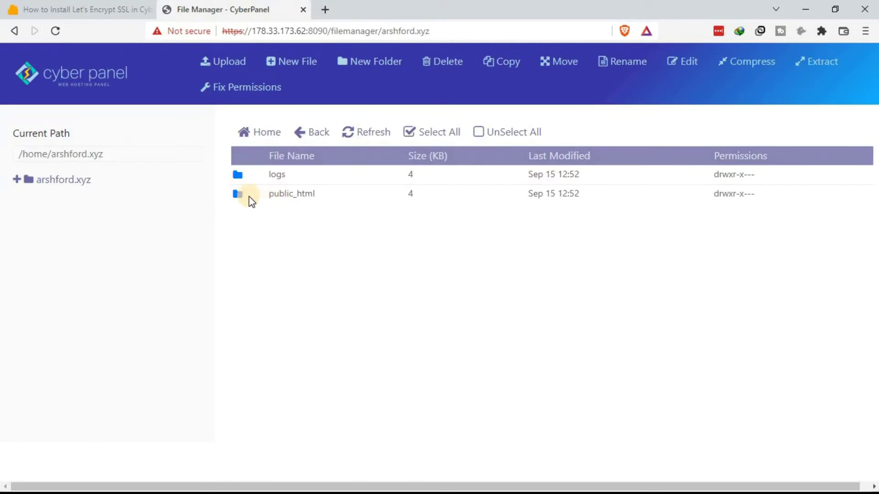
Step: Enter arshford.xyz's public_html folder and start a new file there
double_click(238, 194)
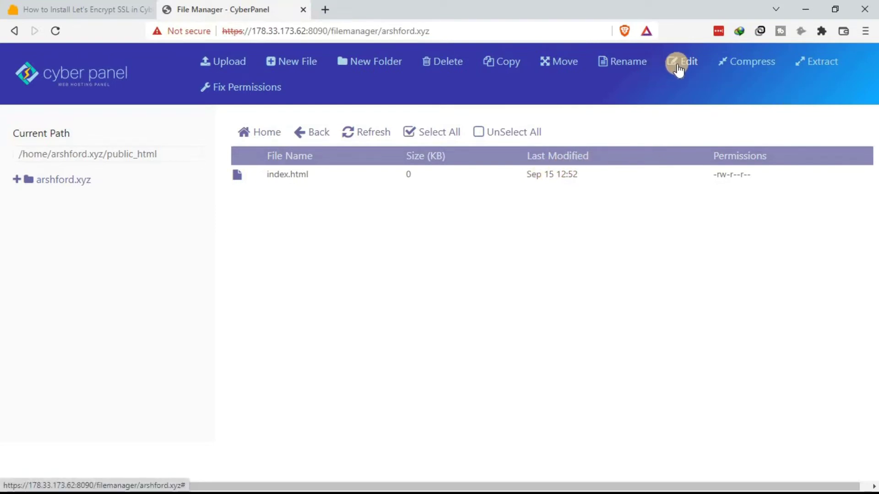
click(308, 61)
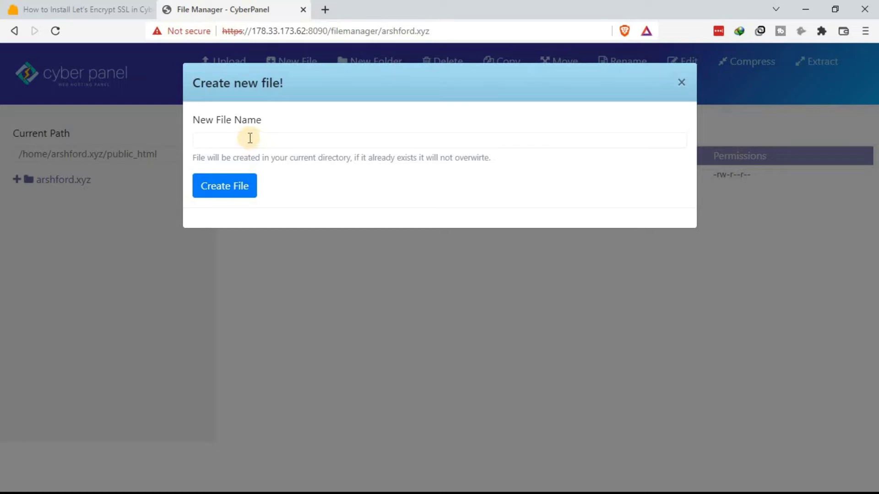
Step: Create an empty file named .htaccess in public_html
click(250, 138)
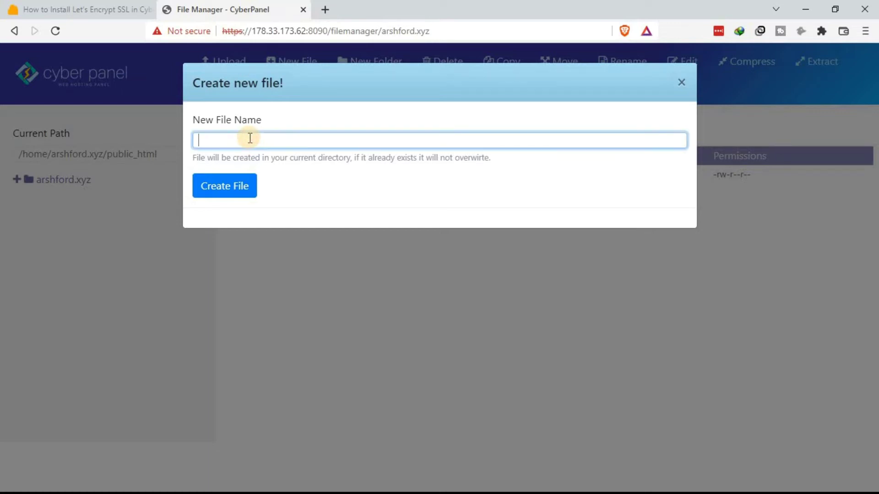
text(.htaccess)
click(238, 187)
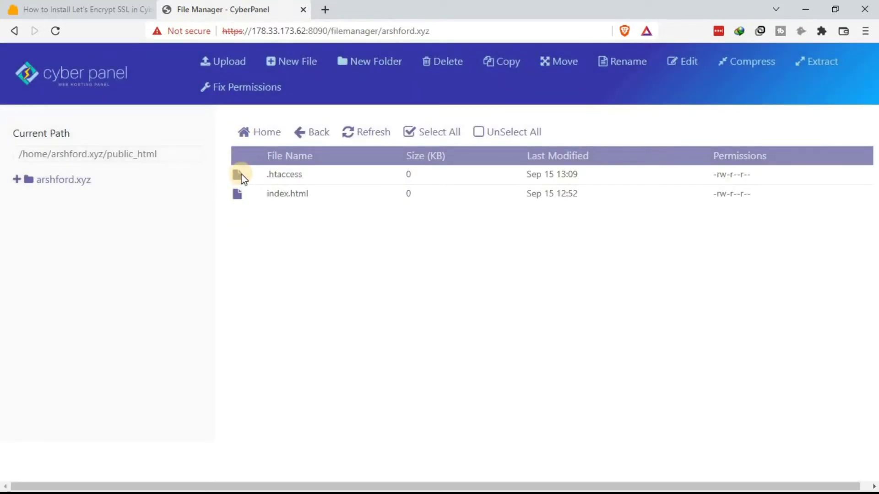
right_click(241, 176)
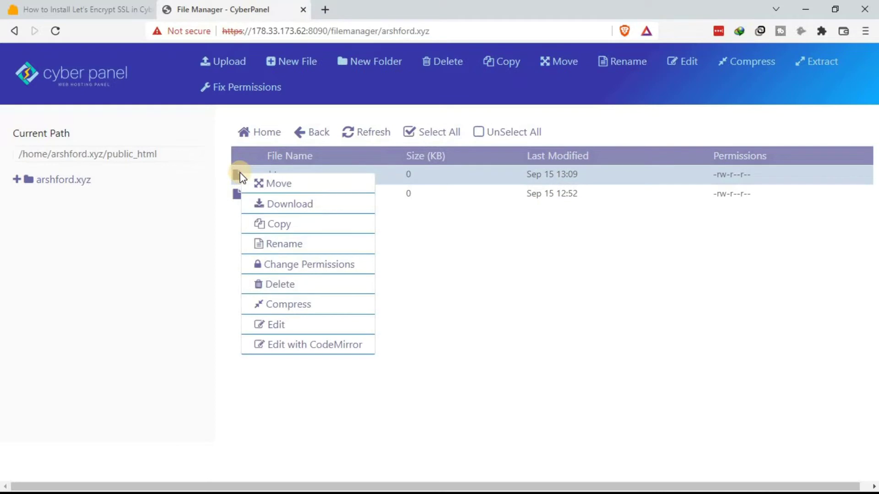
Step: Open .htaccess in the editor, then switch to the Truehost tutorial tab
click(284, 326)
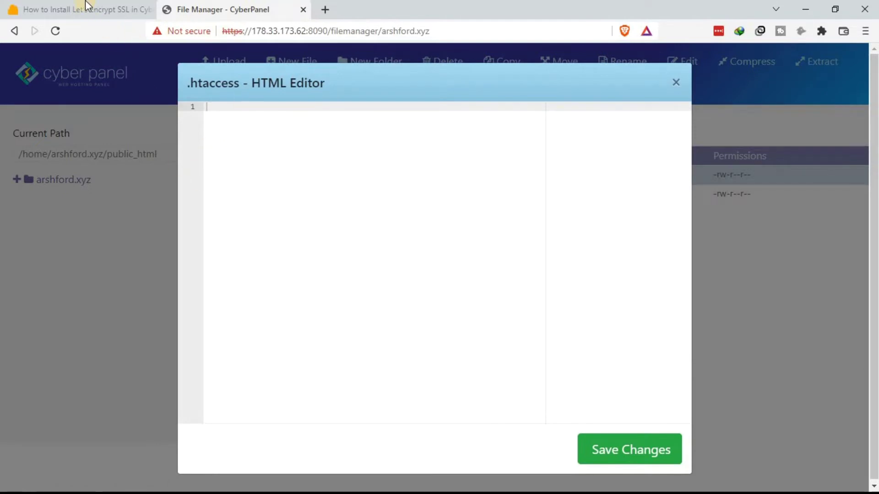
click(63, 13)
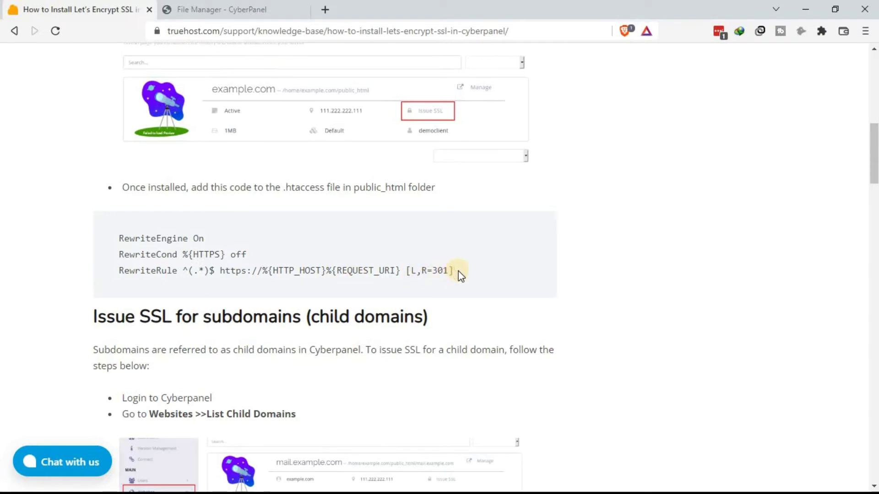
Step: Copy the RewriteEngine, RewriteCond and RewriteRule lines and return to the editor
drag(458, 274, 121, 238)
key(ctrl+c)
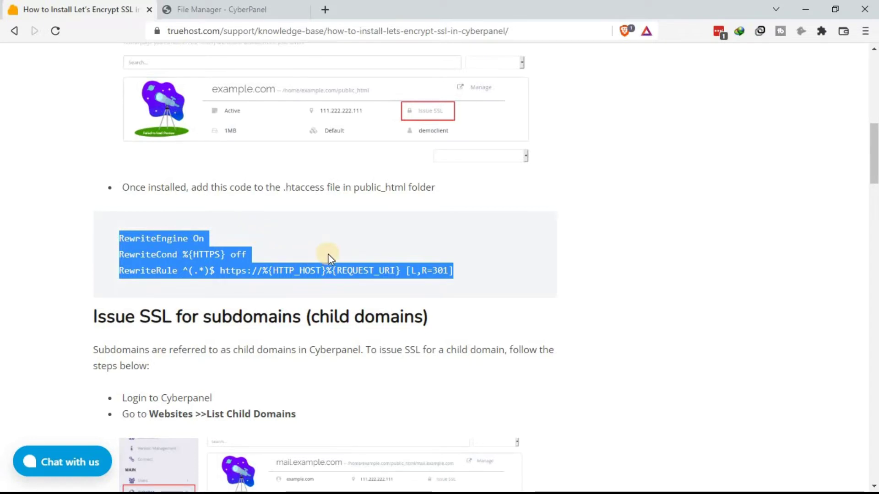
click(230, 7)
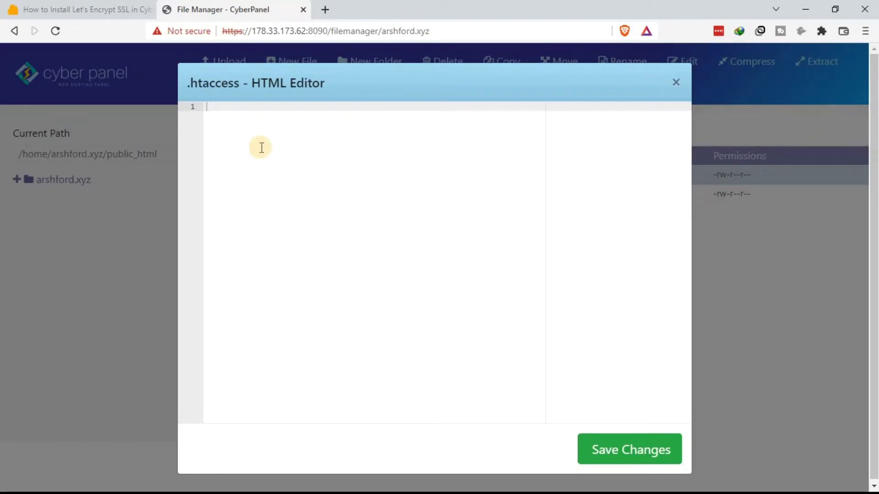
Step: Paste the three HTTPS redirect rules into .htaccess, save, and close the editor
right_click(257, 112)
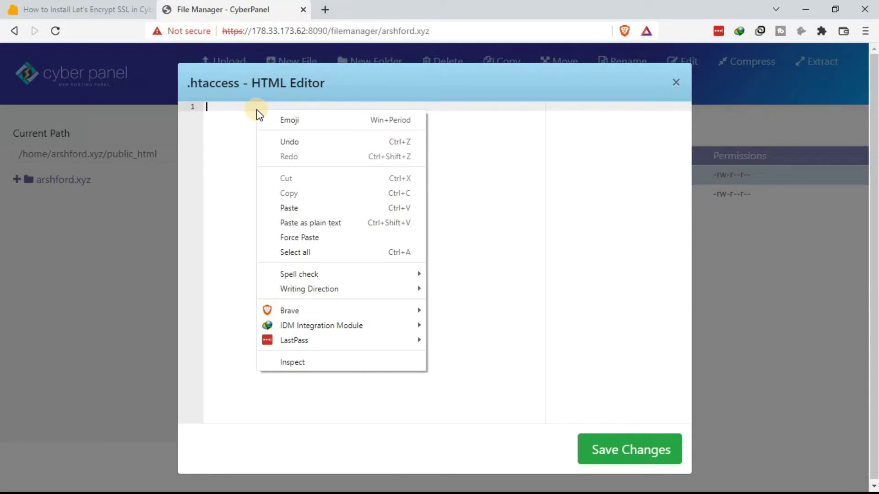
click(225, 138)
key(ctrl+v)
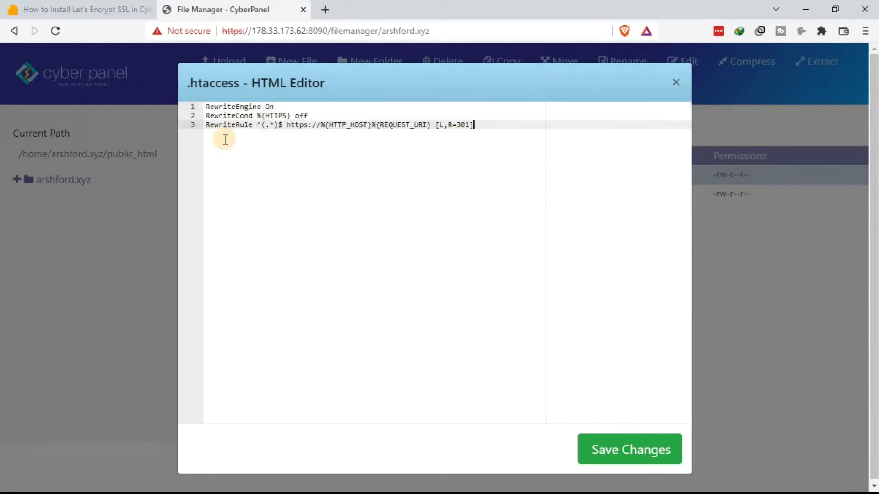
click(608, 447)
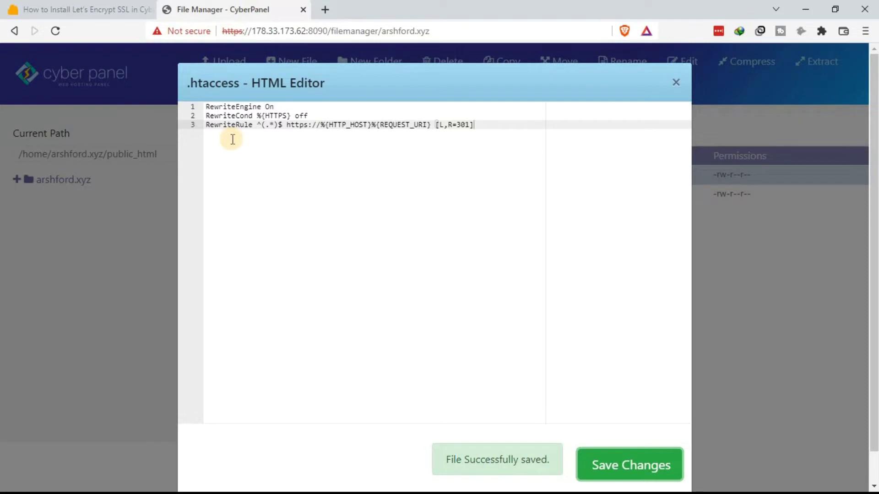
click(676, 83)
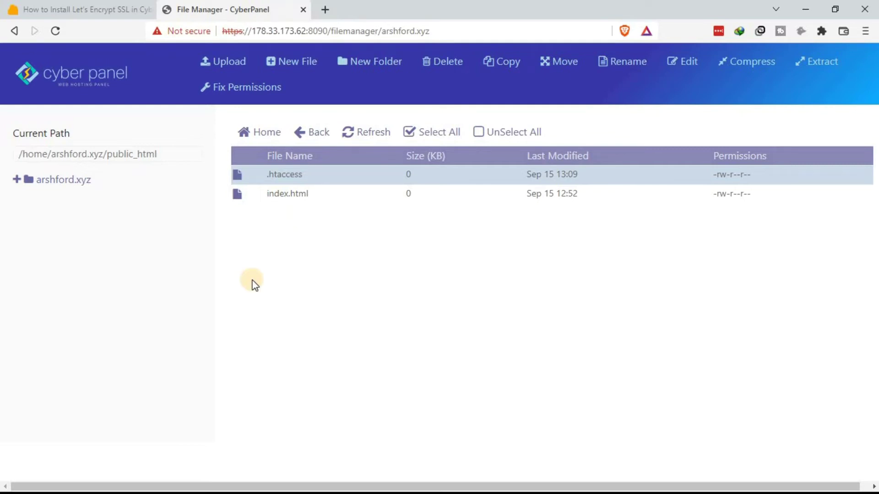
Step: Return to the website list from the dashboard and issue SSL for directs.arshford.xyz
click(82, 79)
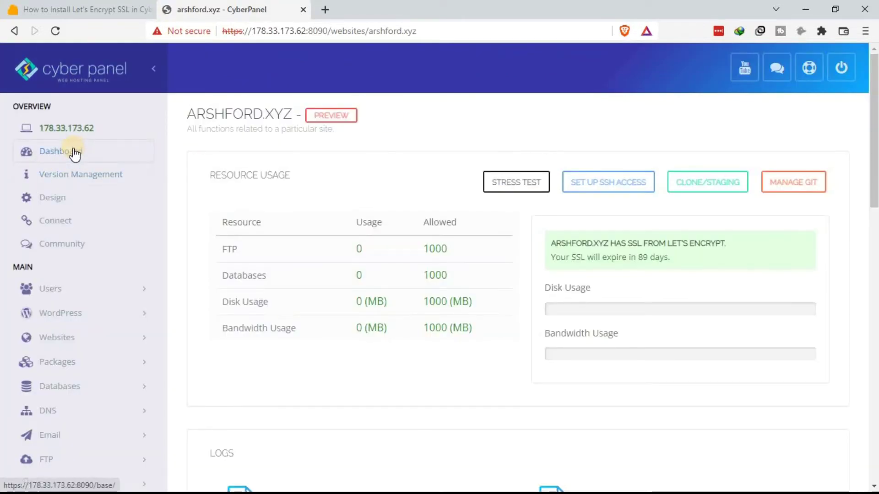
click(74, 154)
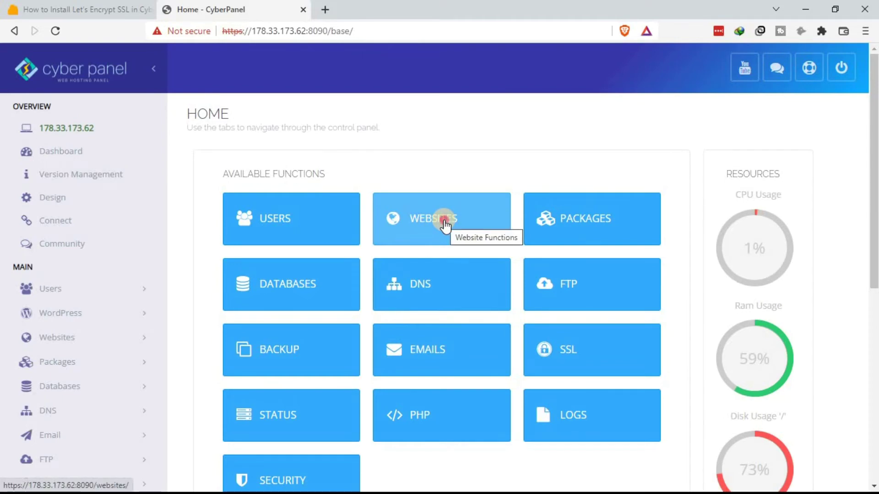
click(443, 221)
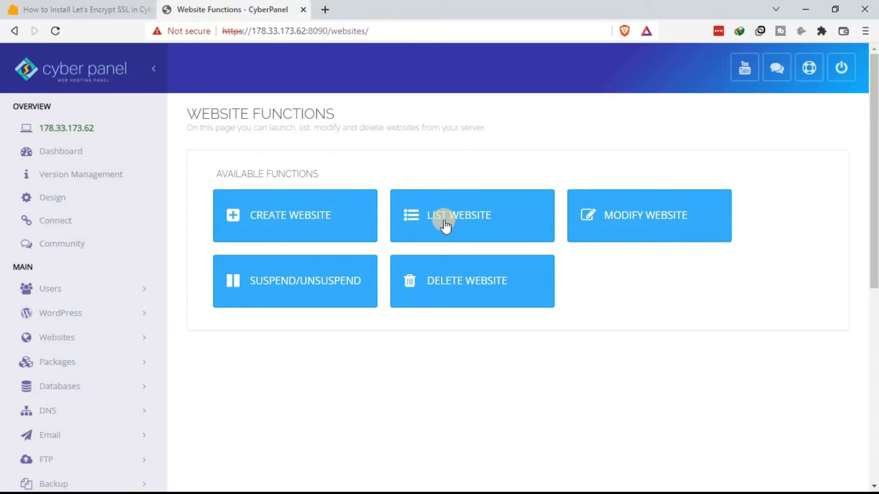
click(444, 221)
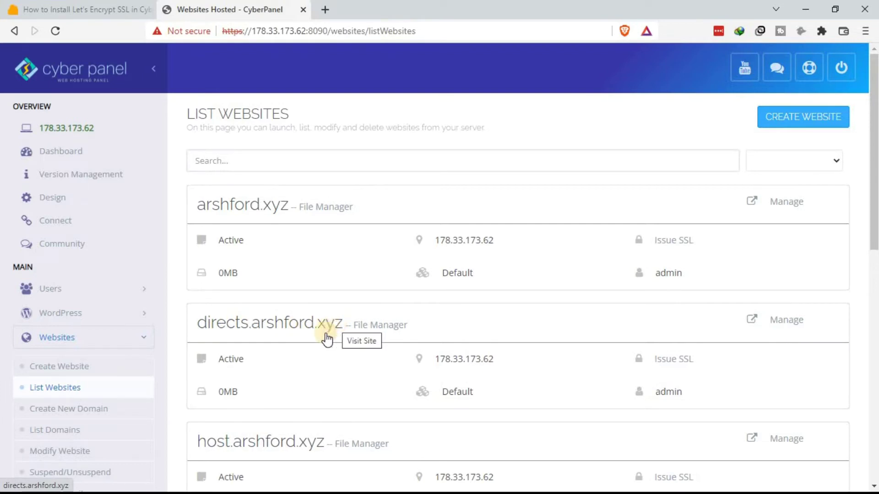
click(668, 362)
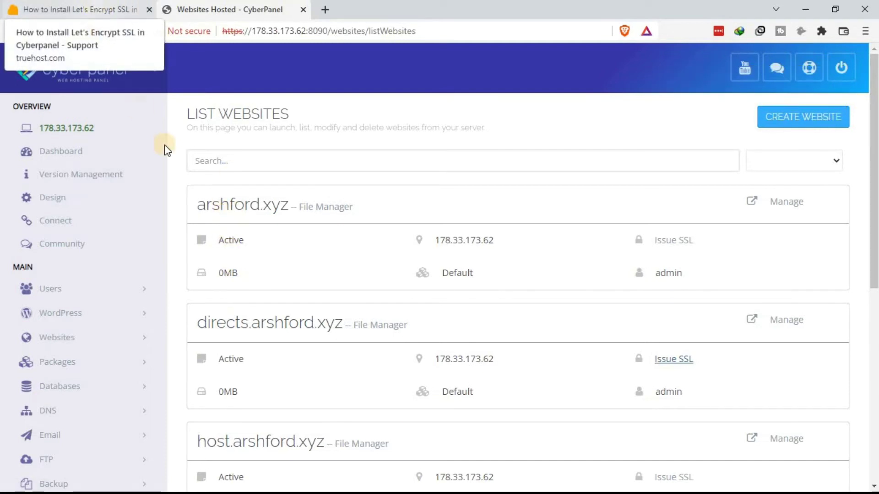
Step: Check the redirect code in the Truehost guide, then open directs.arshford.xyz's File Manager
click(92, 9)
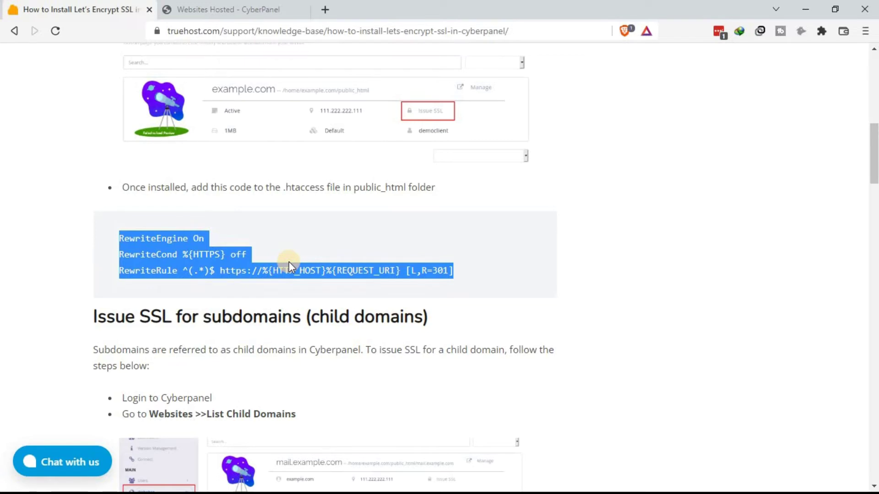
click(232, 9)
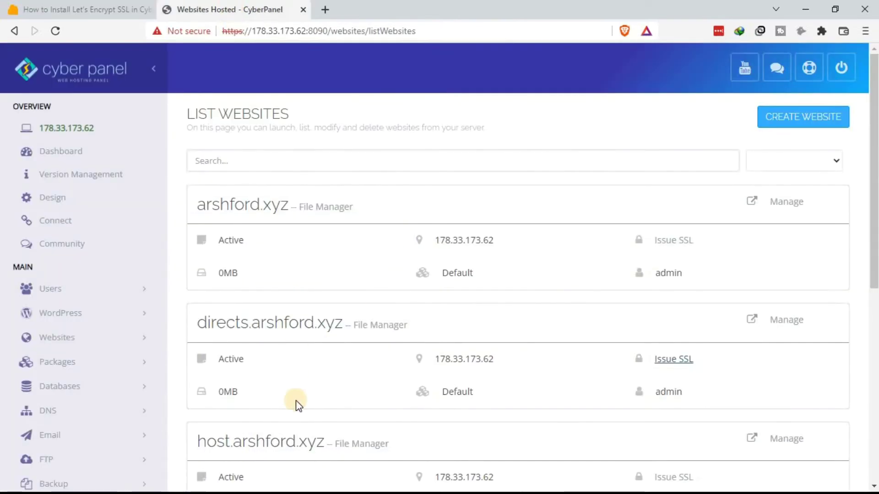
click(390, 324)
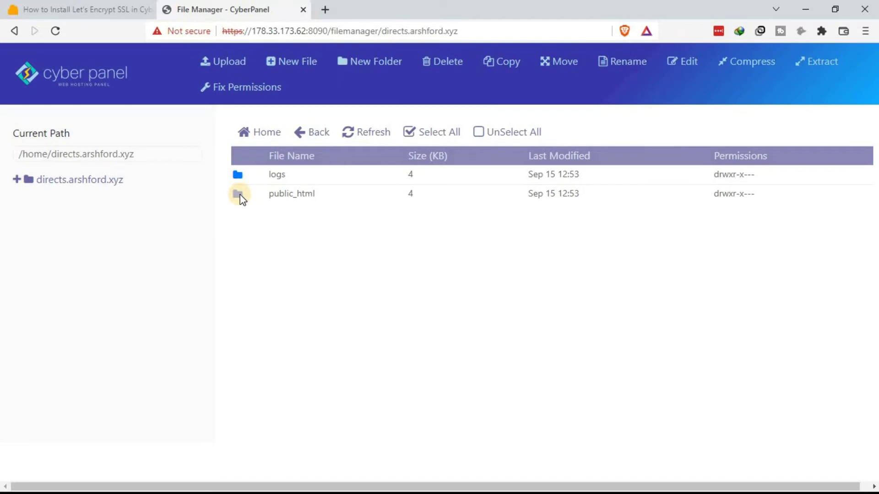
Step: Enter the public_html folder of directs.arshford.xyz in the File Manager
double_click(240, 196)
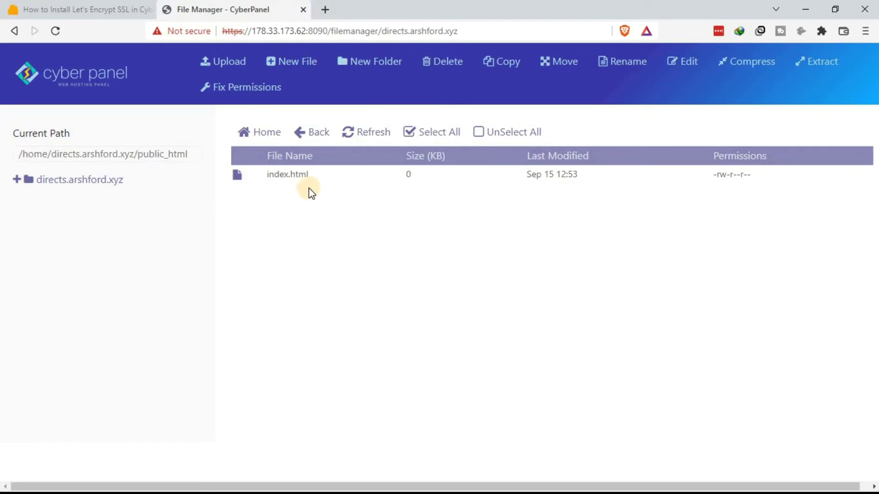
Step: Create a new empty file named .htaccess beside index.html in directs.arshford.xyz's public_html
click(300, 63)
click(273, 136)
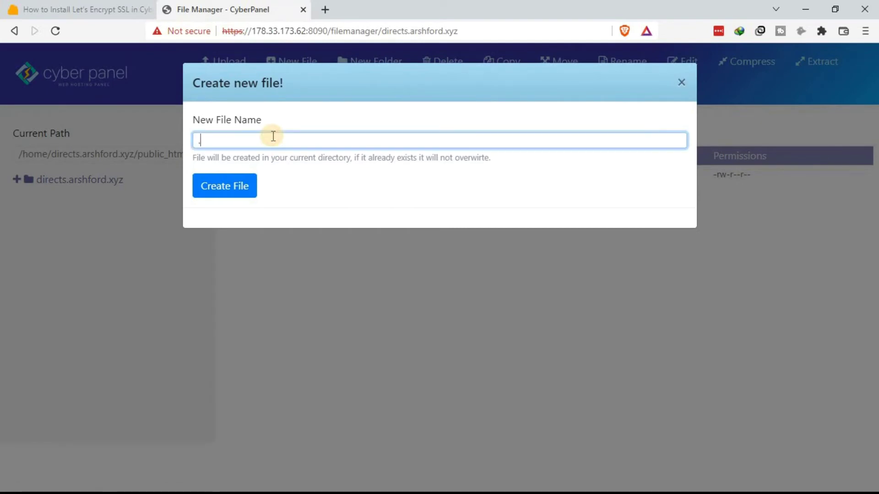
text(.htaccess)
click(223, 192)
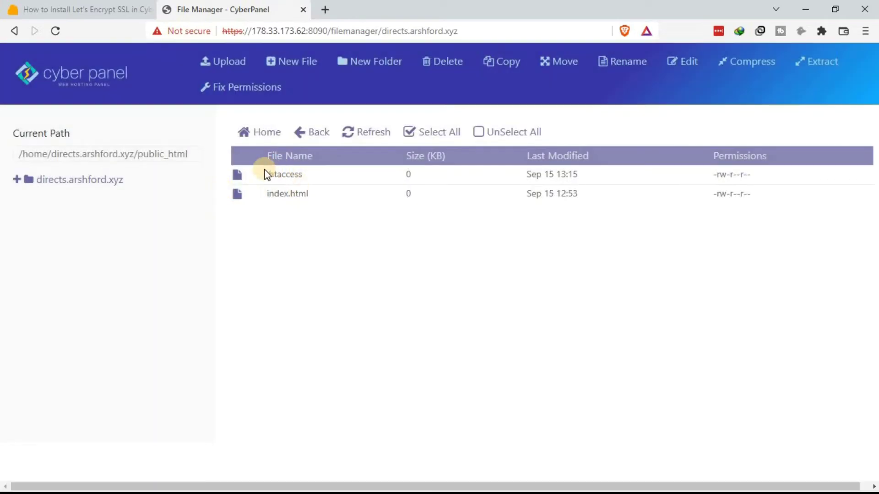
right_click(242, 174)
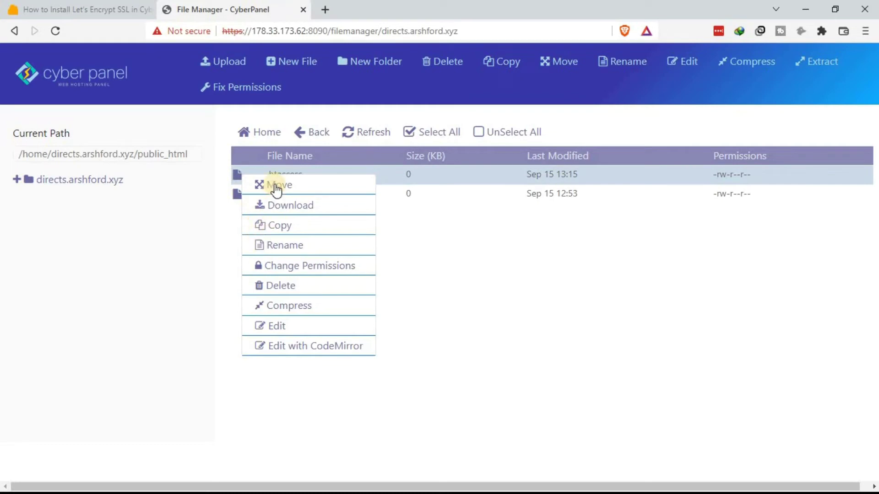
Step: Paste the HTTPS redirect rewrite rules into directs.arshford.xyz's .htaccess, save, and close the editor
click(277, 328)
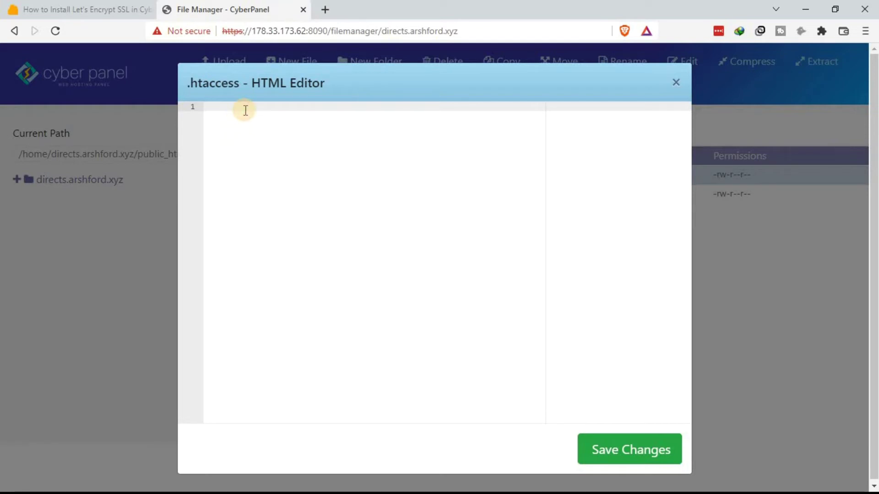
key(ctrl+v)
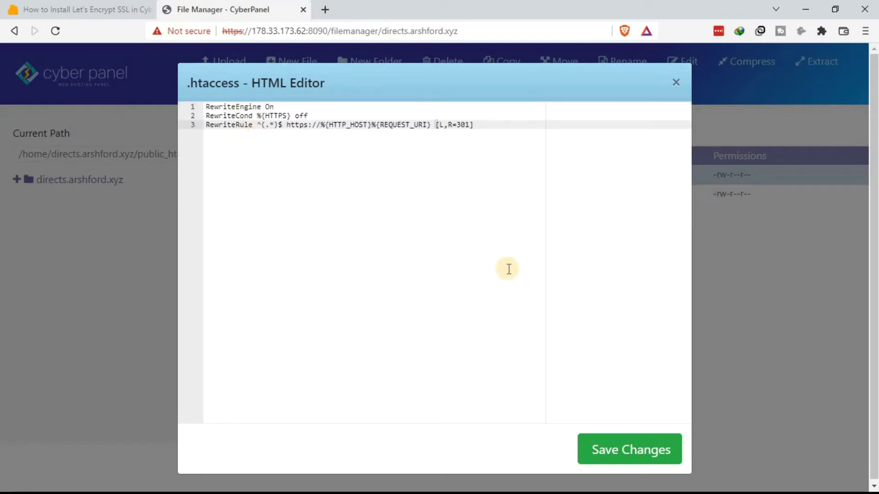
click(632, 456)
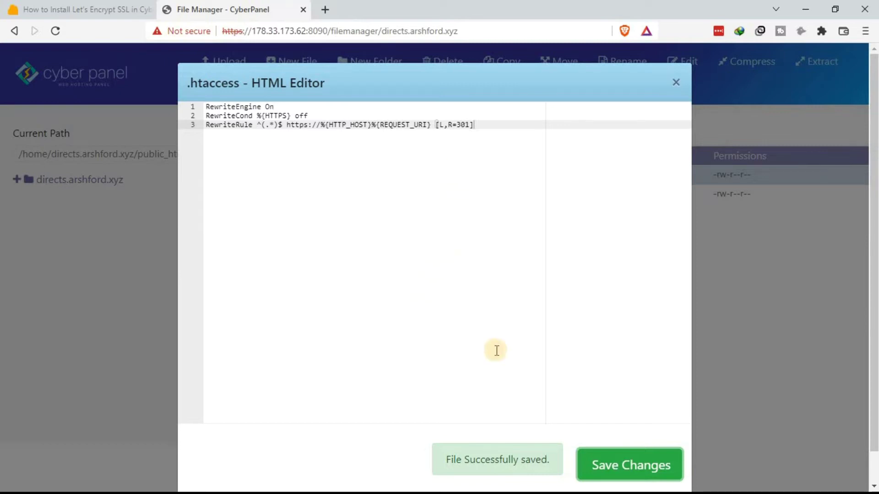
click(677, 81)
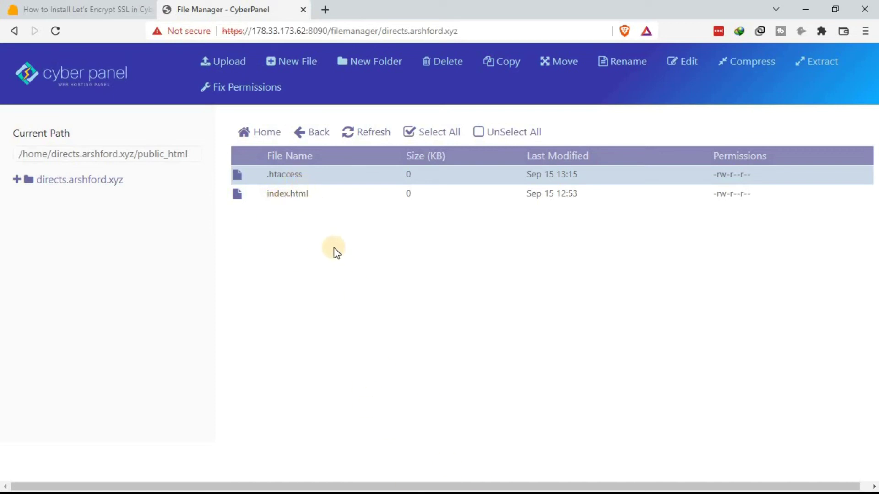
click(100, 78)
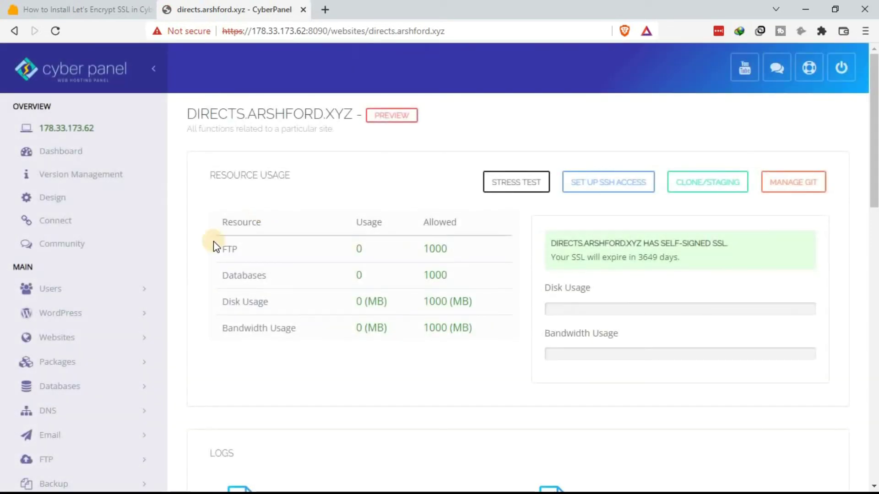
Step: Expand the SSL section in the sidebar and go to the Hostname SSL page
scroll(133, 284, down, 3)
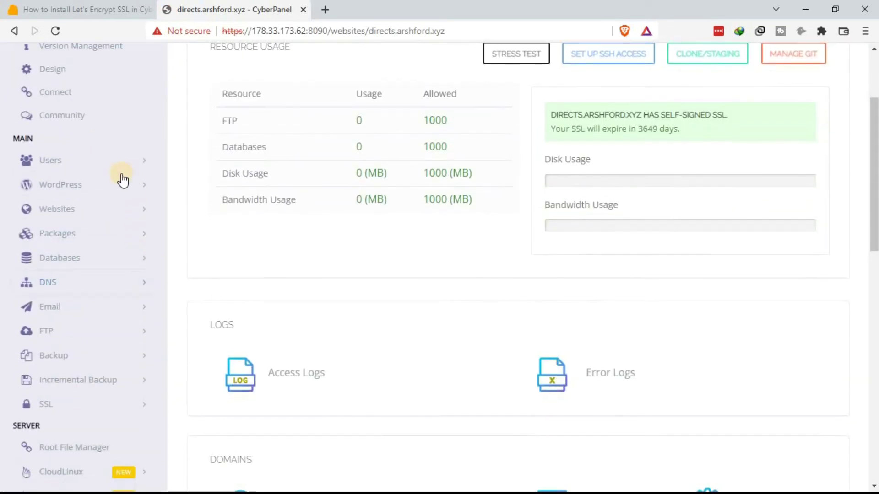
scroll(138, 184, up, 3)
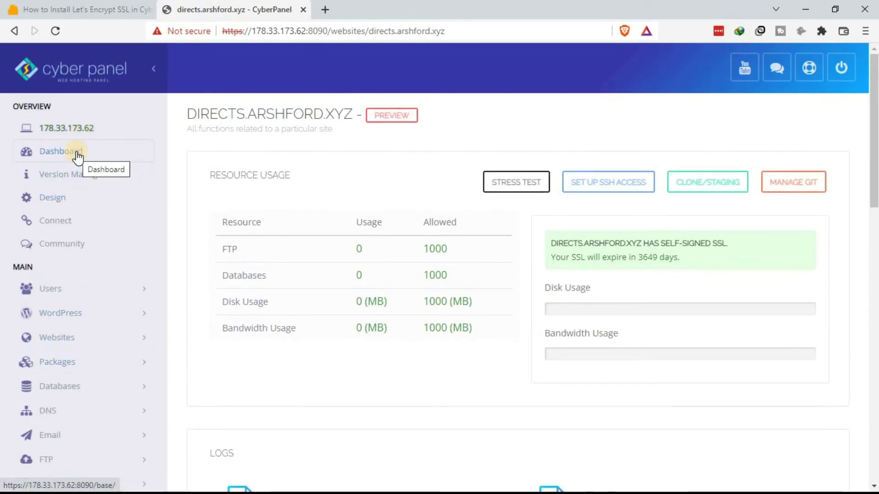
scroll(125, 363, down, 4)
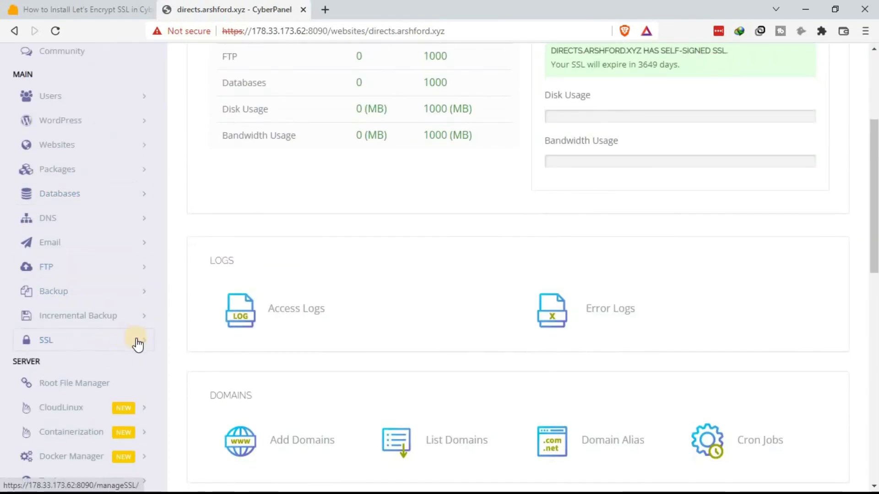
click(138, 344)
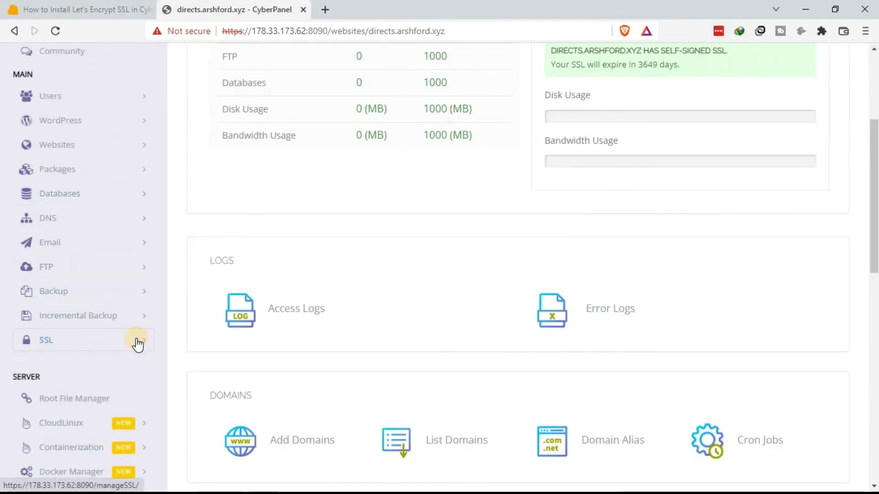
scroll(128, 300, down, 3)
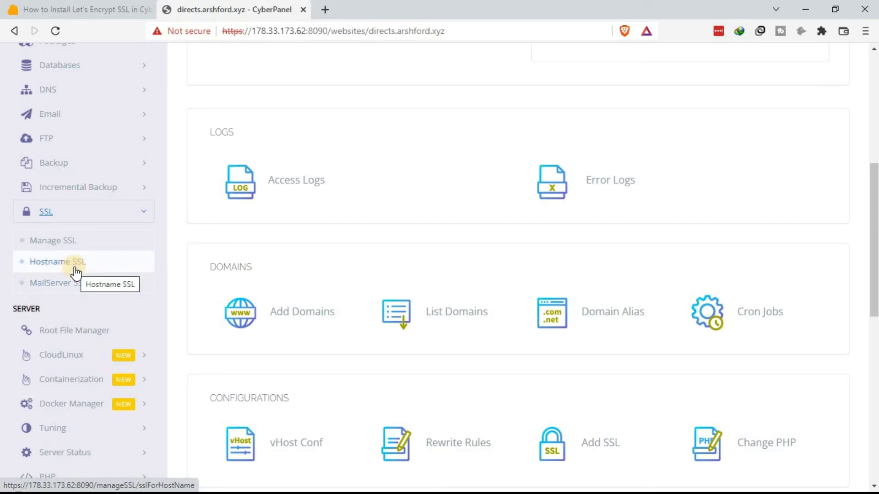
click(80, 265)
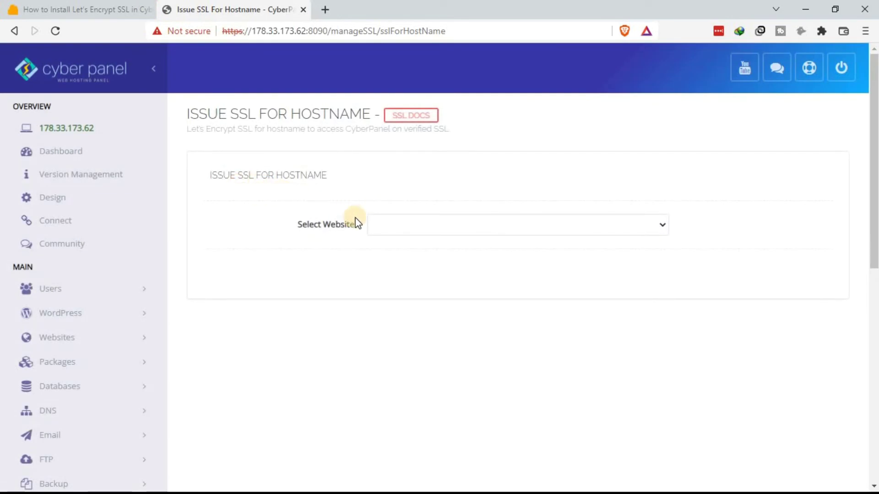
Step: Select host.arshford.xyz as the website and issue its hostname SSL certificate
click(465, 228)
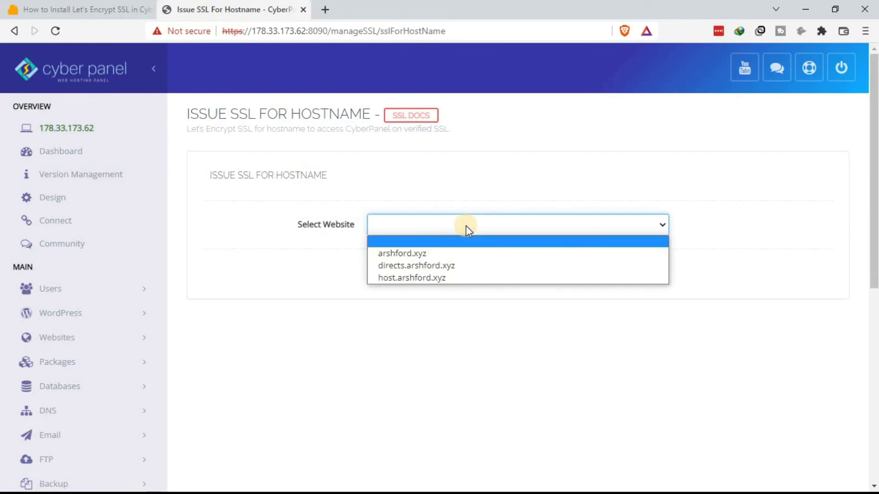
click(429, 279)
click(403, 284)
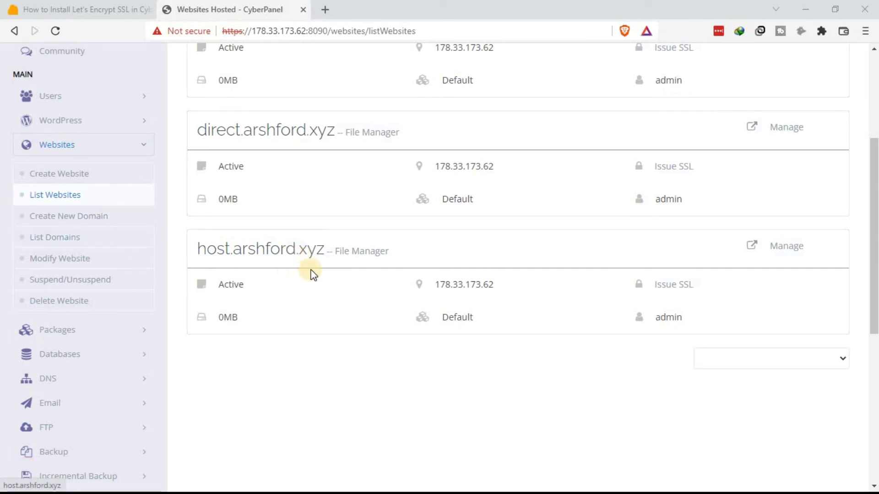
Step: Launch host.arshford.xyz's File Manager and enter its public_html folder
click(358, 260)
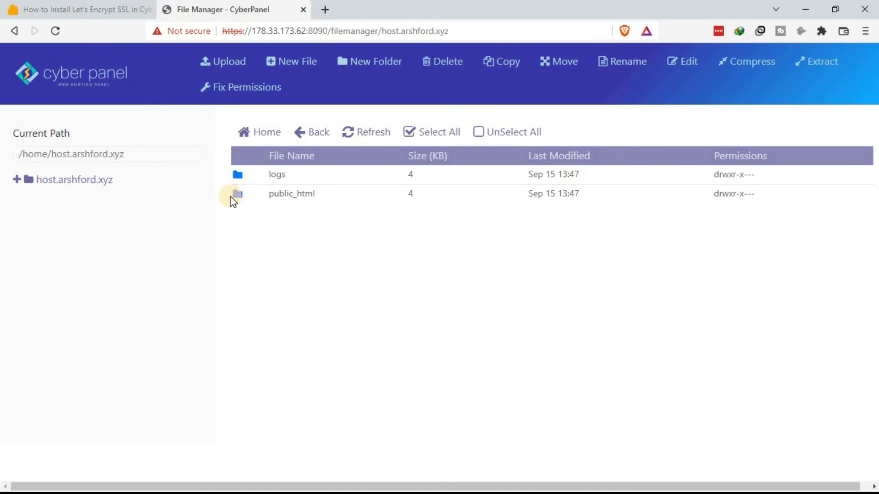
double_click(236, 196)
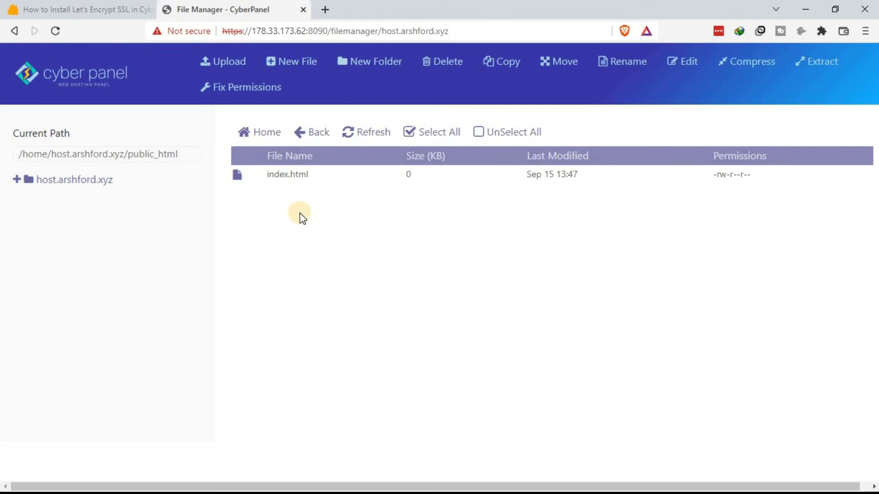
Step: Create an empty .htaccess in host.arshford.xyz's public_html, then return to the tutorial's redirect code
click(293, 64)
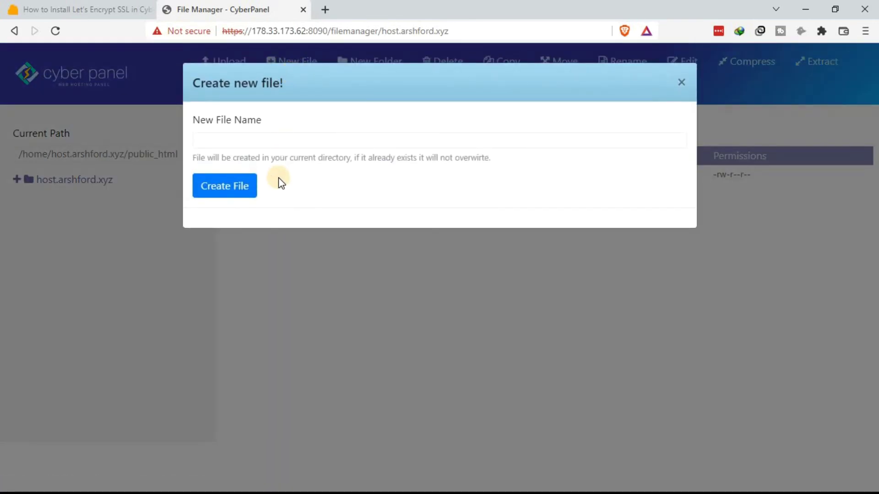
text(.htaccess)
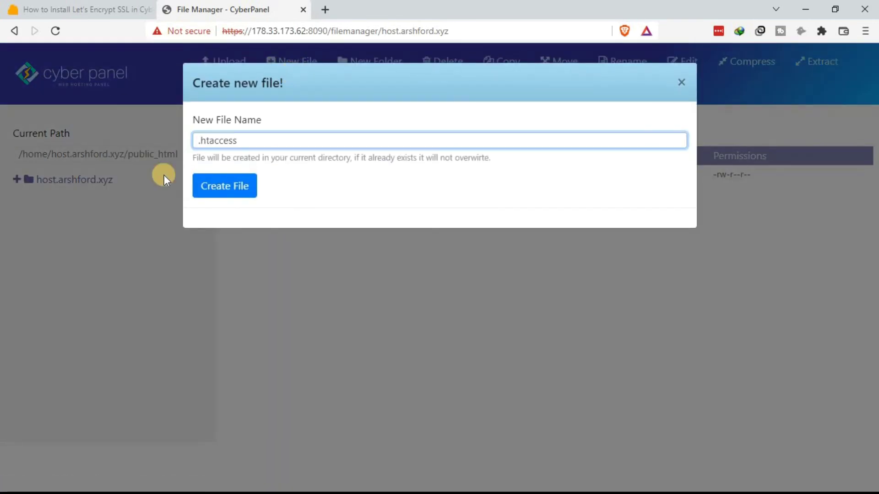
click(229, 186)
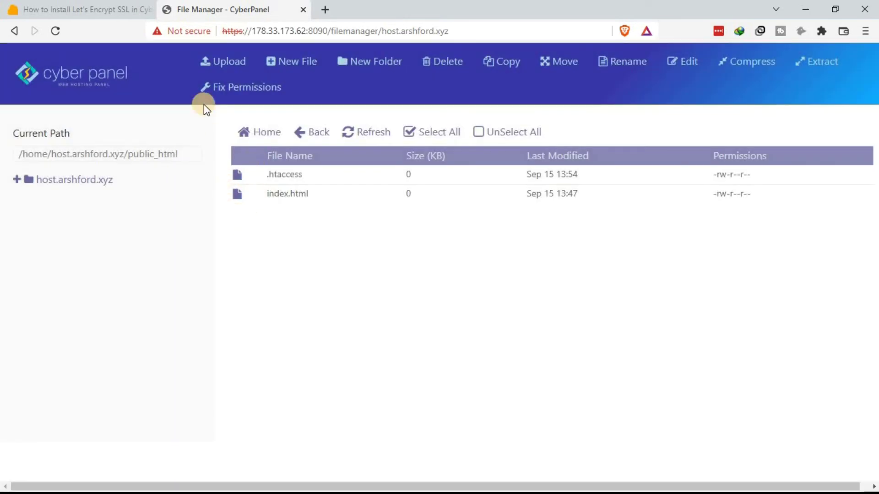
click(104, 11)
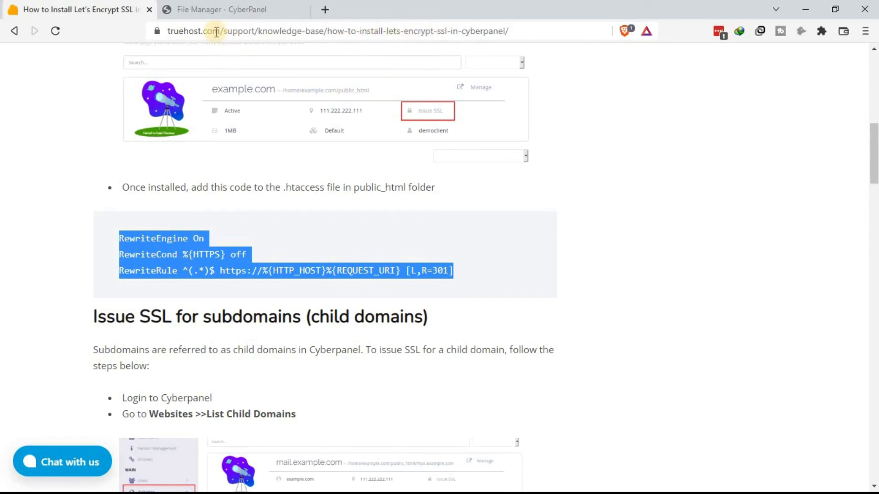
Step: Paste the three HTTPS-redirect rewrite lines into host.arshford.xyz's .htaccess, save, and close the editor
click(216, 10)
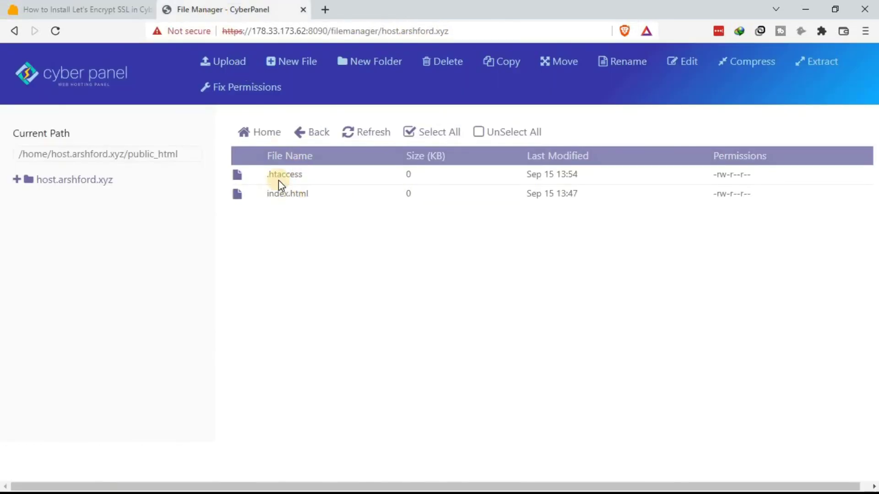
right_click(237, 175)
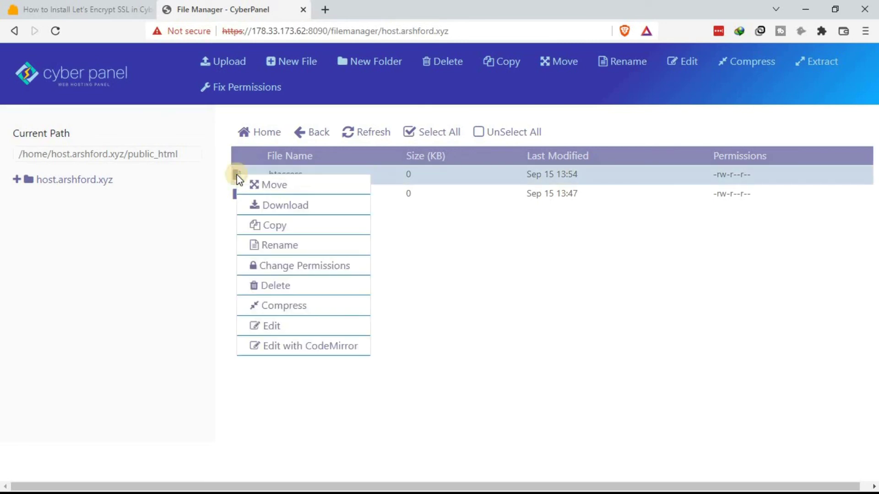
click(274, 326)
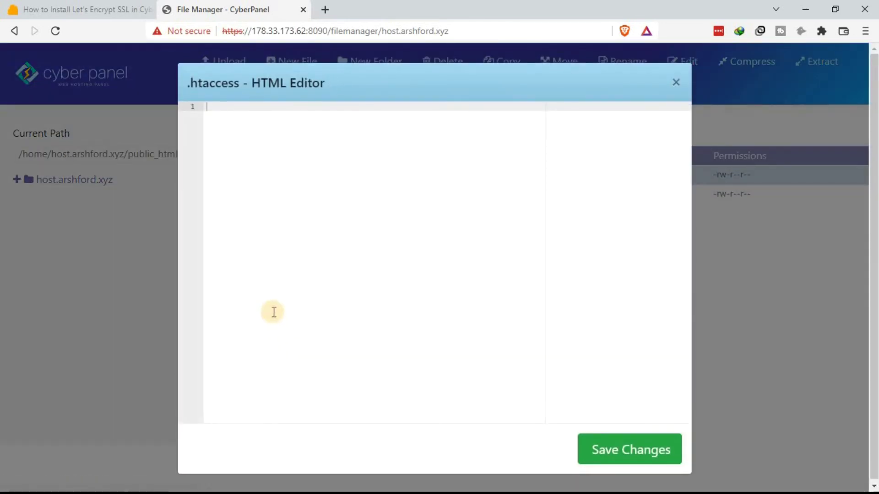
click(218, 106)
text(RewriteEngine On RewriteCond %{HTTPS} off RewriteRule ^(.*)$ https://%{HTTP_HOST}%{REQUEST_URI} [L,R=301])
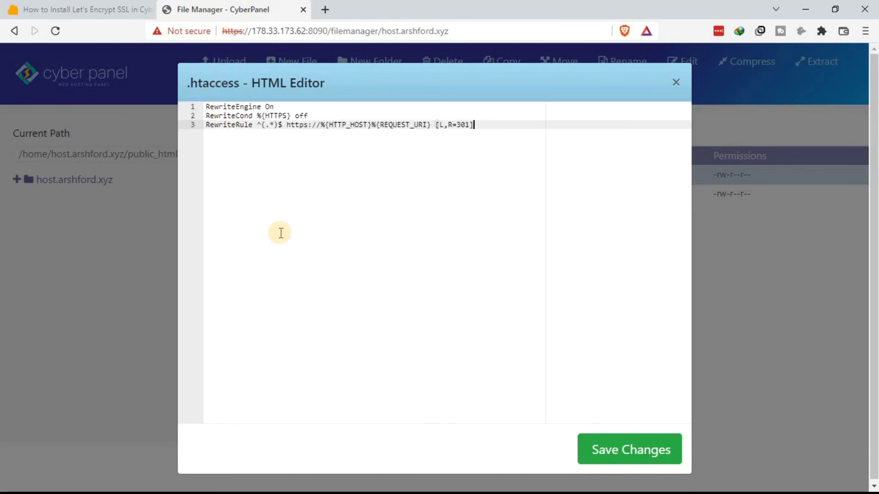
click(630, 446)
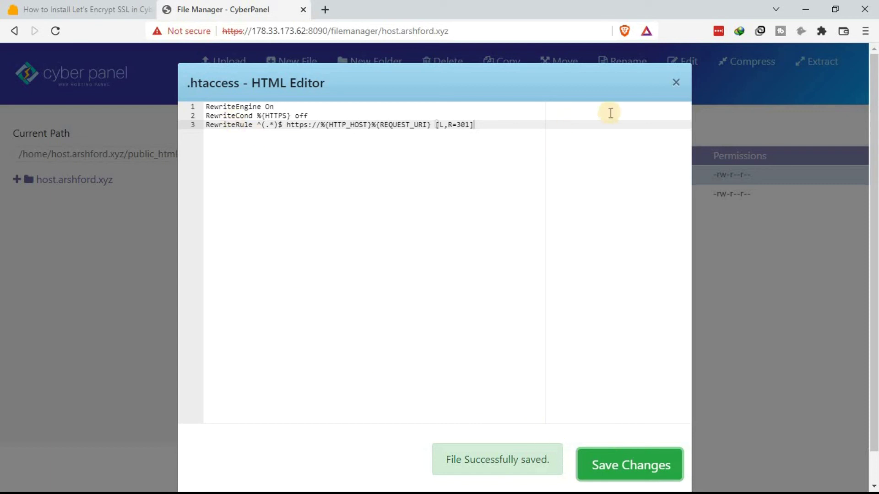
click(677, 82)
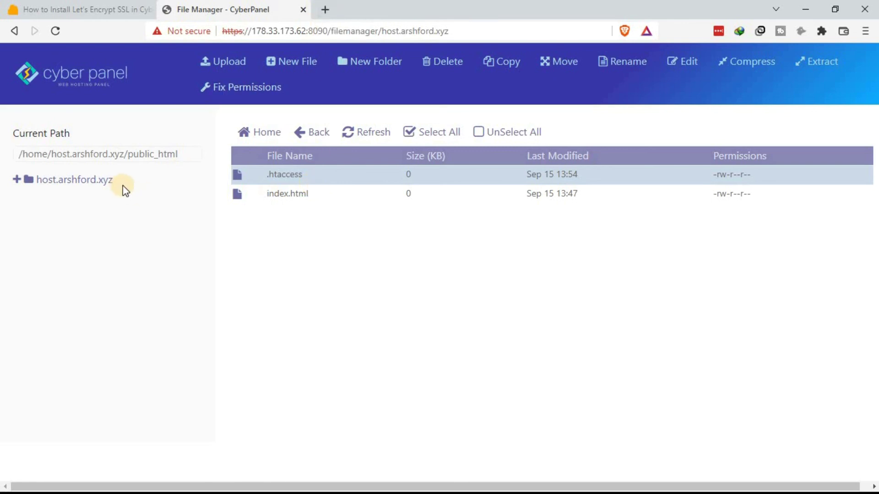
Step: Load arshford.xyz in a new Brave tab, which shows a LiteSpeed 404 Not Found page
drag(124, 179, 59, 189)
key(ctrl+c)
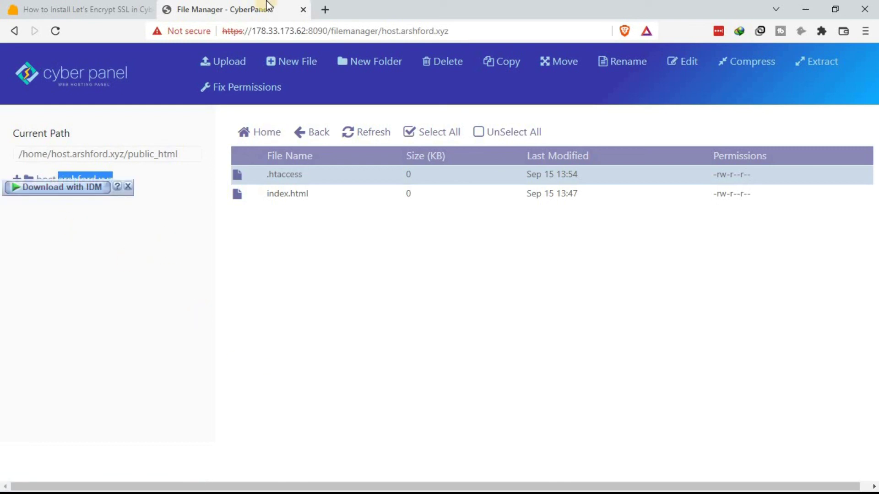
key(ctrl+t)
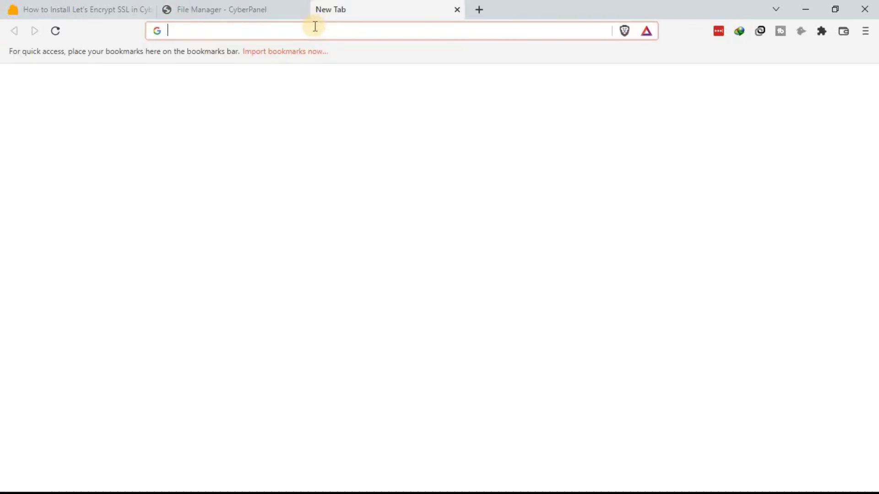
key(ctrl+v)
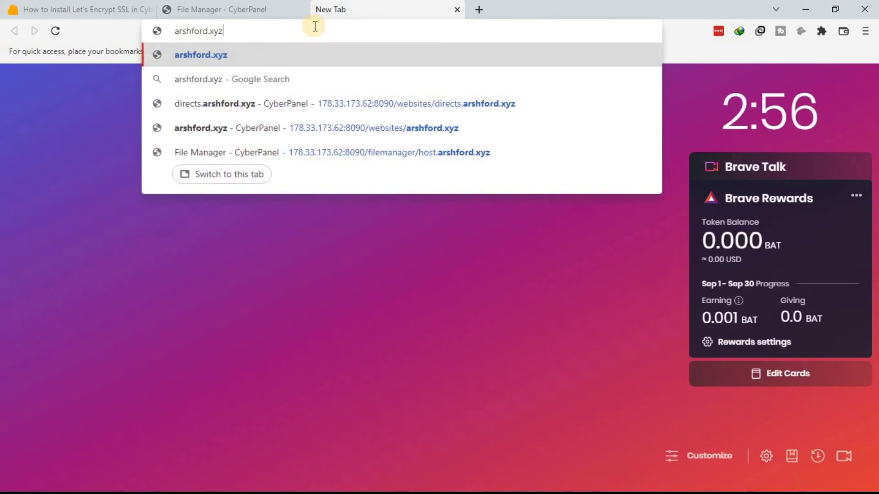
key(Return)
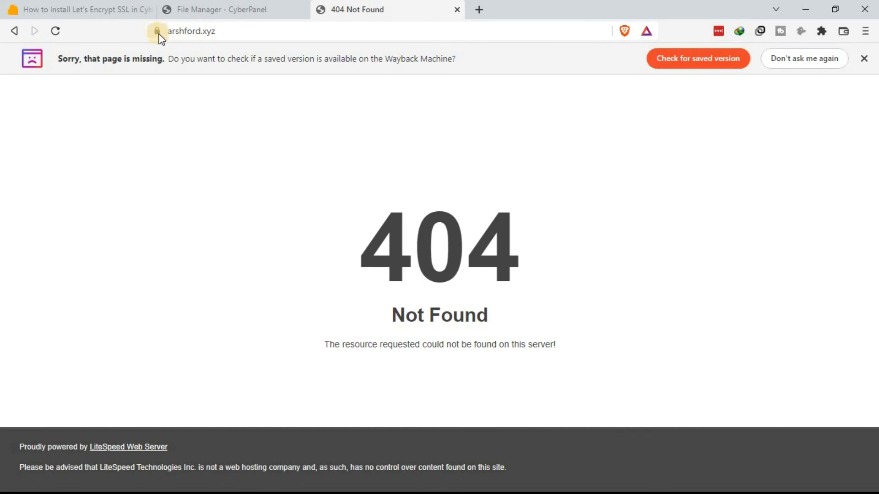
click(229, 10)
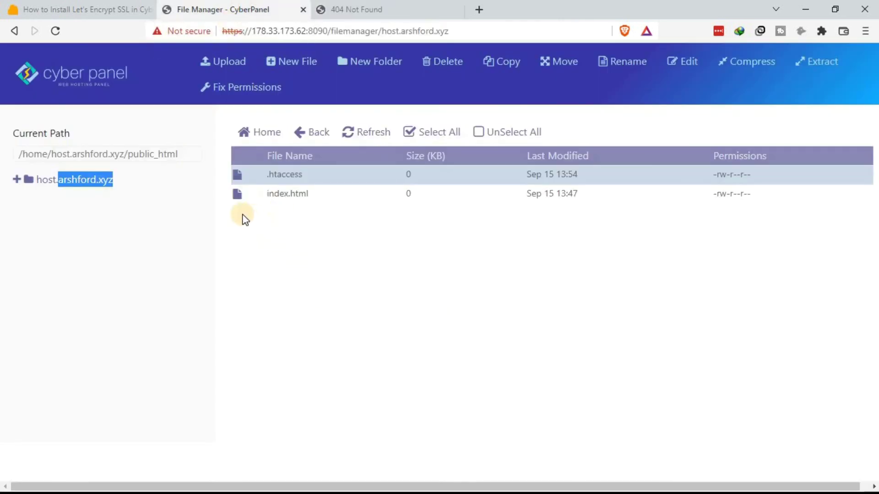
Step: Return to the host.arshford.xyz website's management page in CyberPanel
click(114, 87)
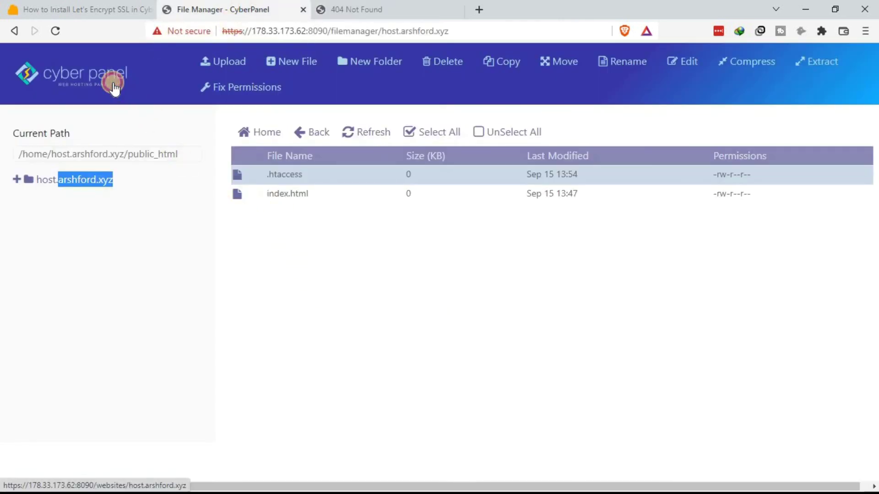